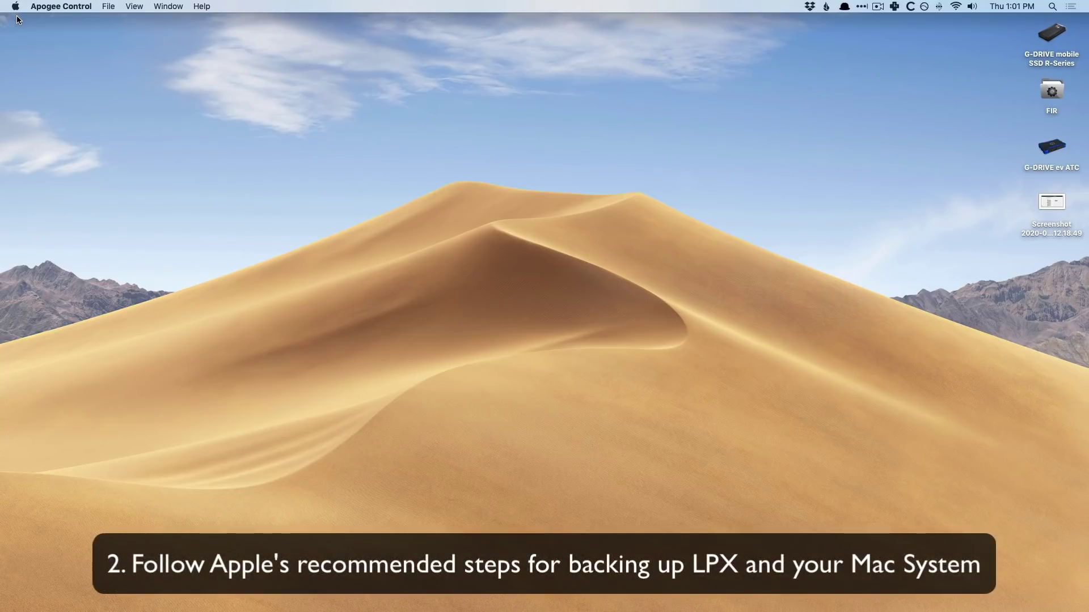
# Step: Restore the minimized Firefox window and go back to the Logic Pro X 10.5 release notes
pyautogui.moveTo(610, 595)
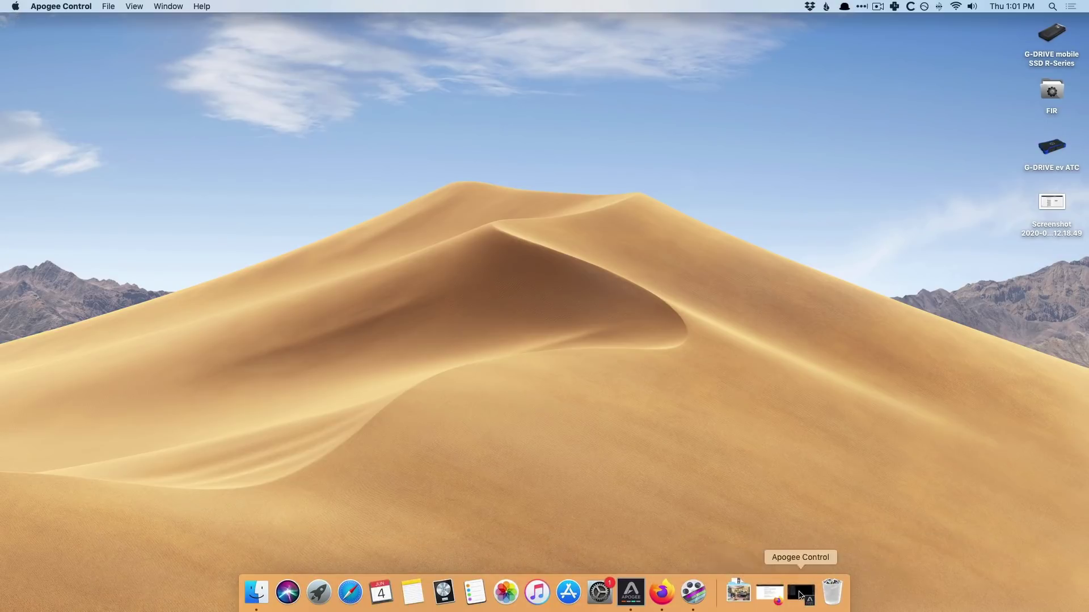
pyautogui.click(769, 593)
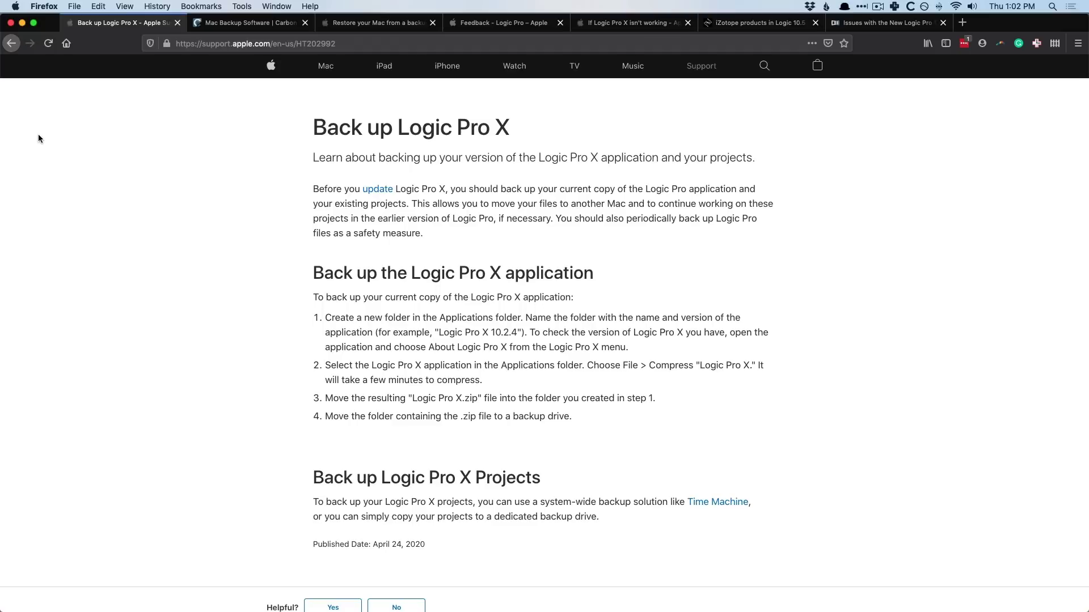
pyautogui.click(6, 45)
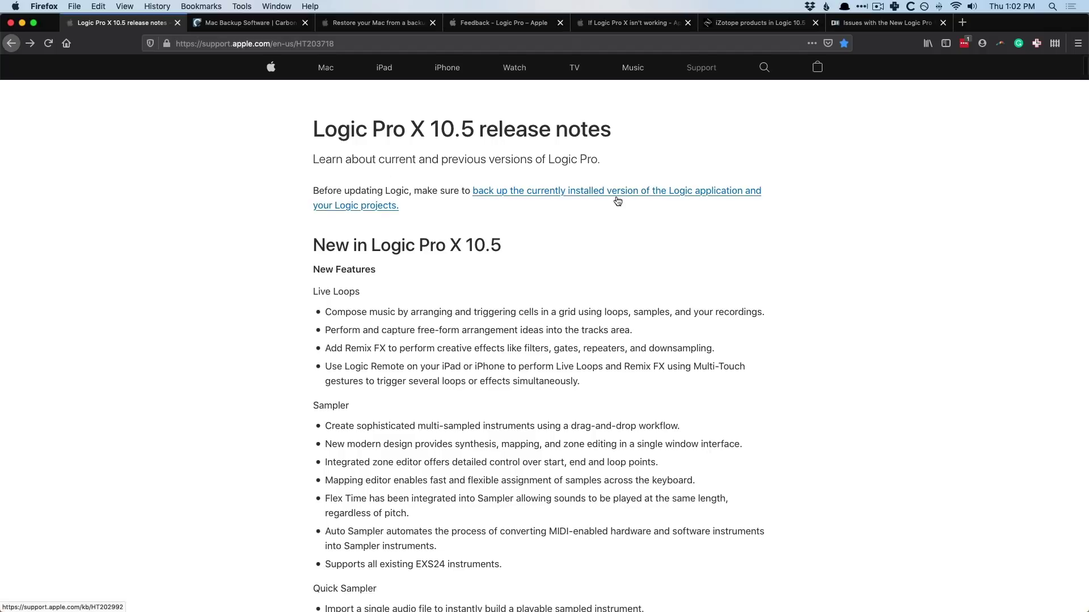
# Step: Follow the 'back up the currently installed version' link to Apple's Back up Logic Pro X page
pyautogui.click(489, 191)
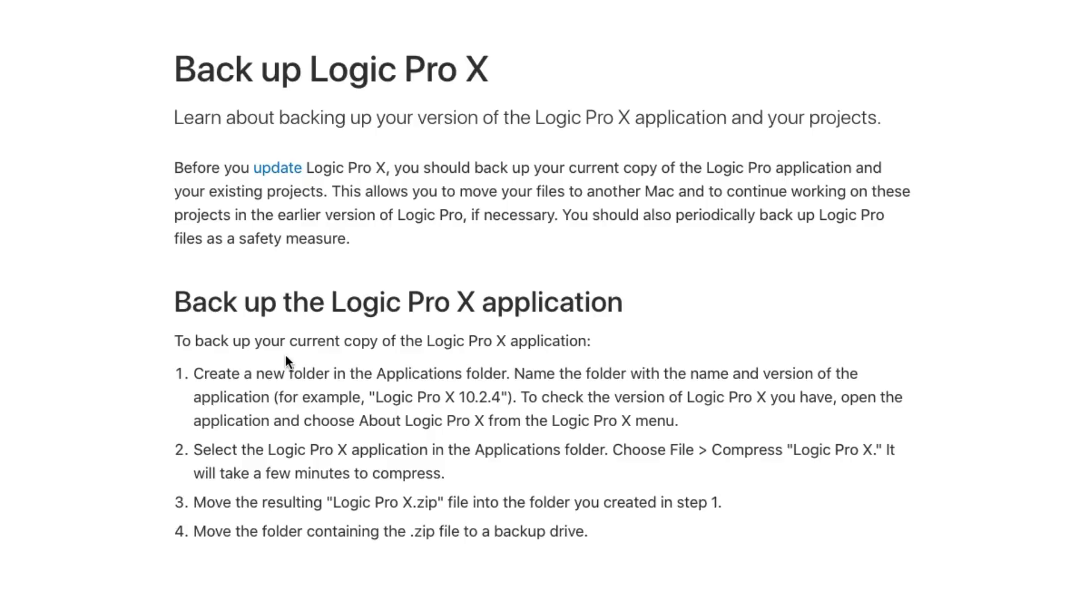
pyautogui.scroll(-5, 285, 356)
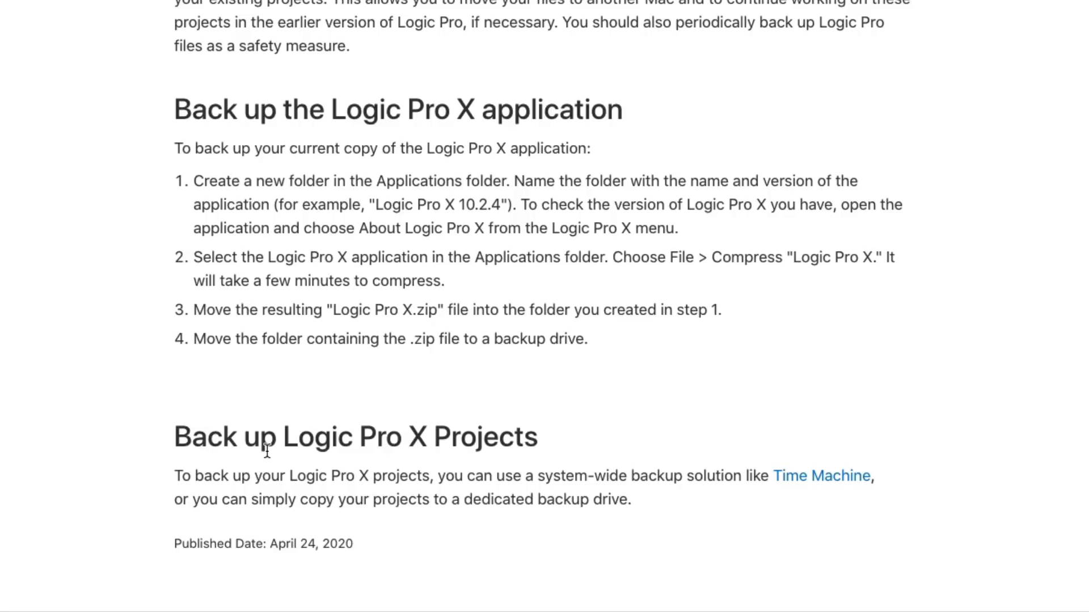
# Step: In Finder's Applications folder, add a new folder named 'LPX 10.5' via the Action menu
pyautogui.click(275, 593)
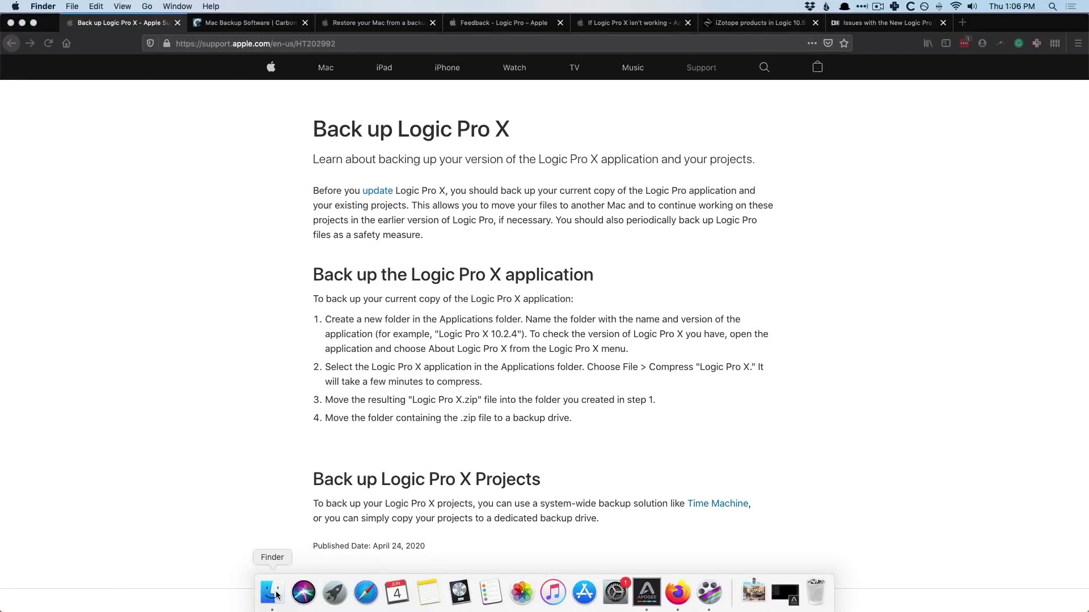
pyautogui.click(396, 361)
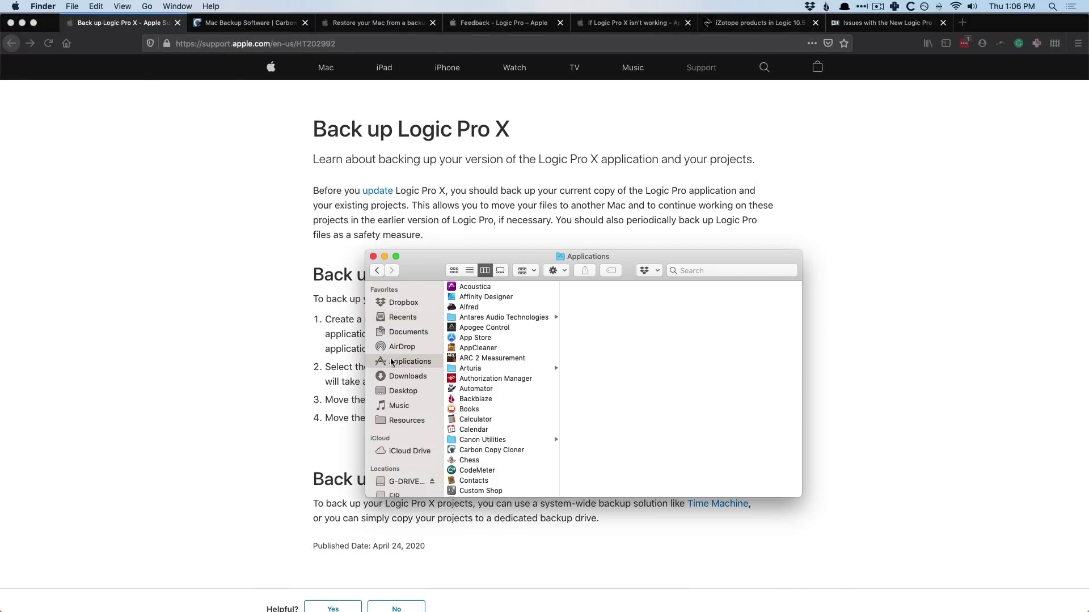
pyautogui.moveTo(435, 273); pyautogui.dragTo(224, 95)
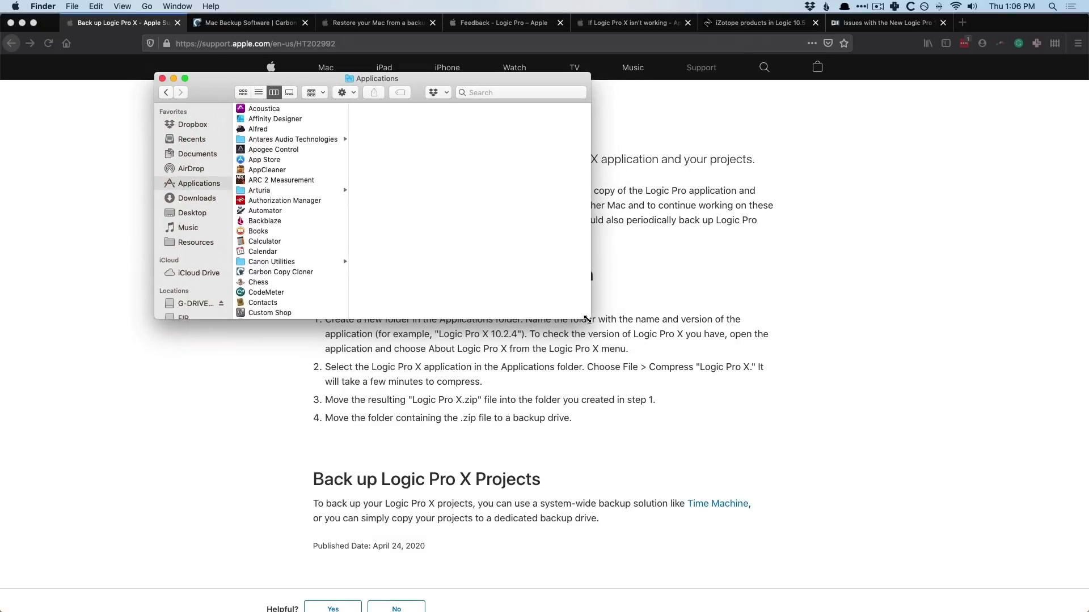
pyautogui.moveTo(587, 319); pyautogui.dragTo(896, 540)
pyautogui.scroll(-5, 280, 425)
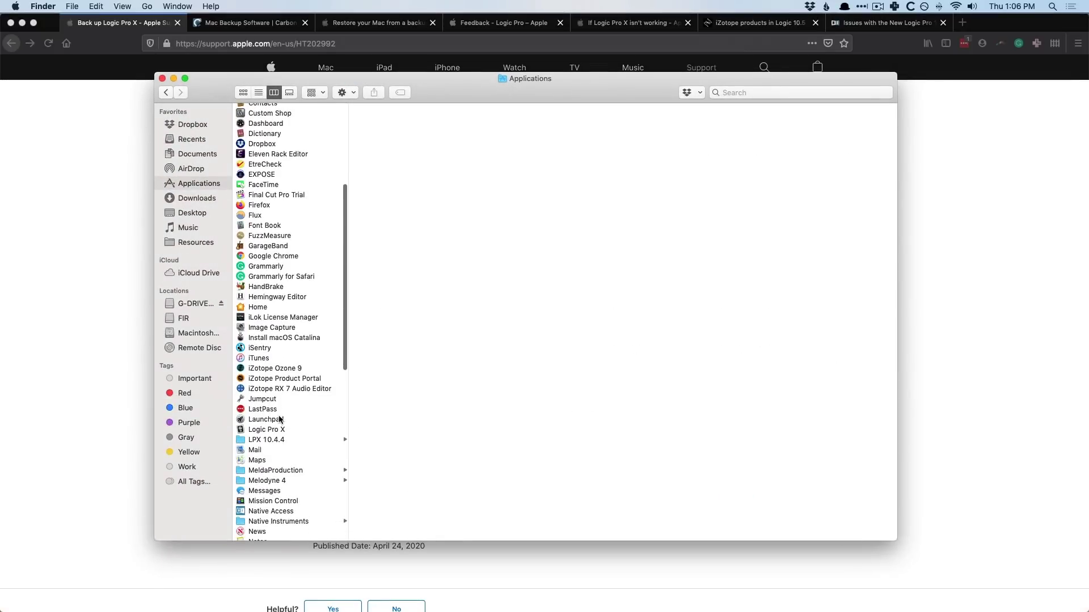
pyautogui.click(273, 431)
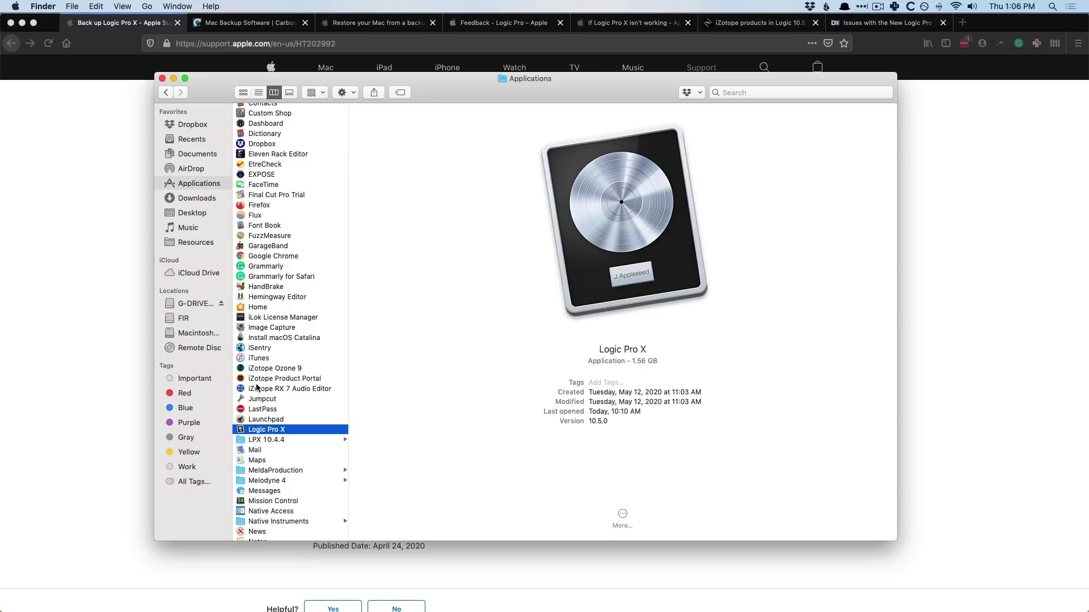
pyautogui.click(349, 94)
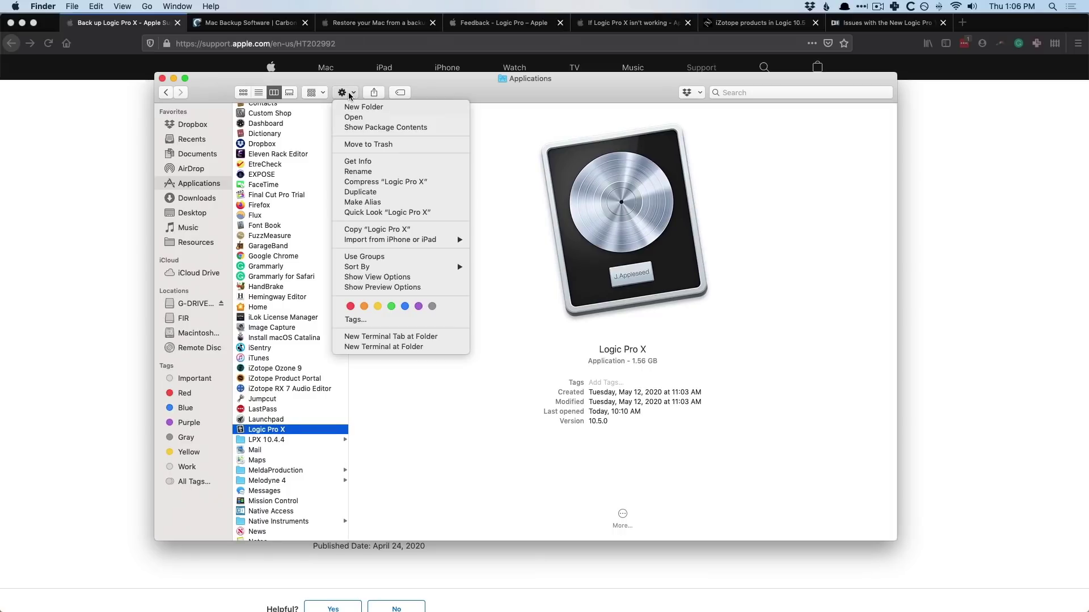
pyautogui.click(348, 106)
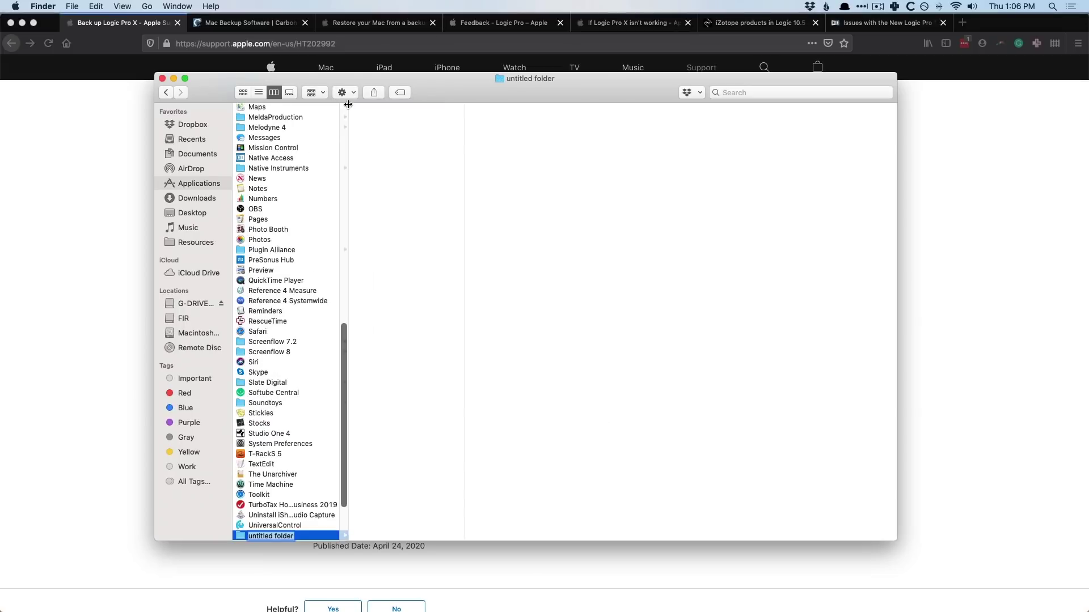
pyautogui.write('LPX 10.5')
pyautogui.press('Return')
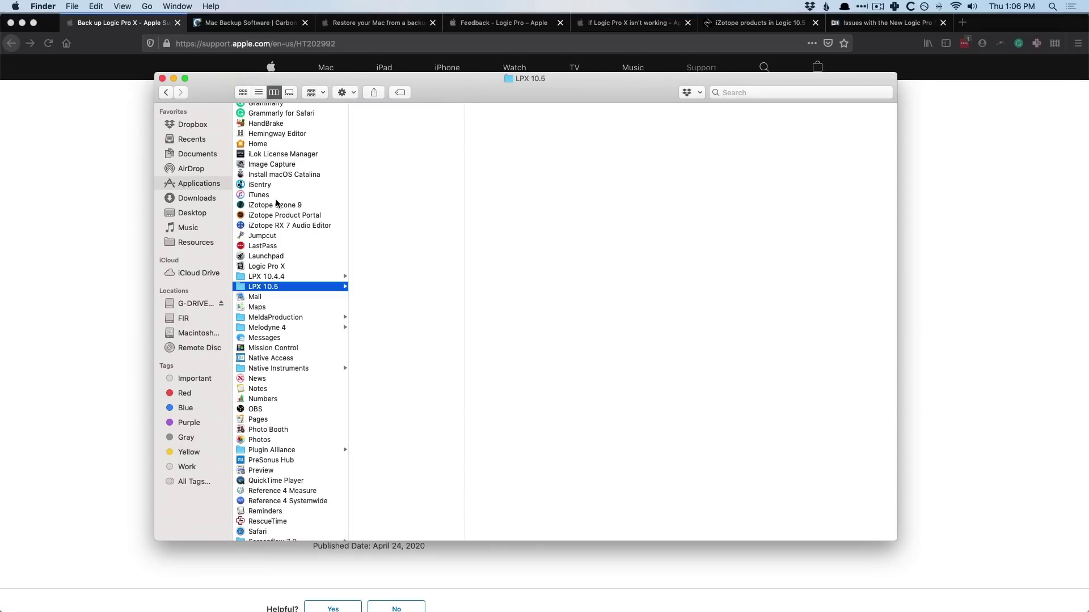
# Step: Check the existing Logic Pro X.zip backup inside the LPX 10.4.4 folder
pyautogui.click(277, 264)
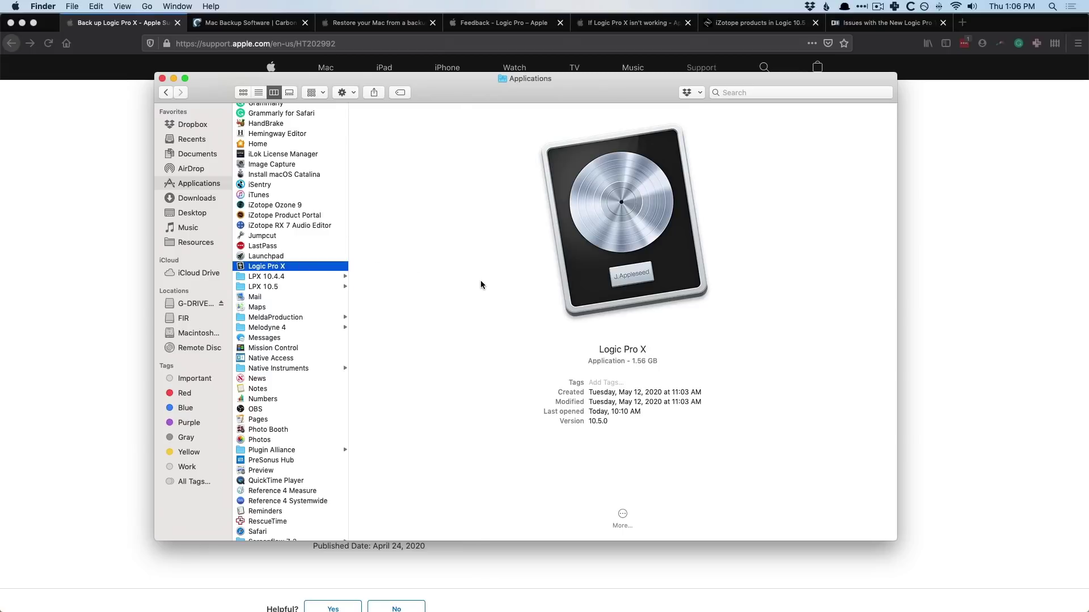
pyautogui.click(310, 277)
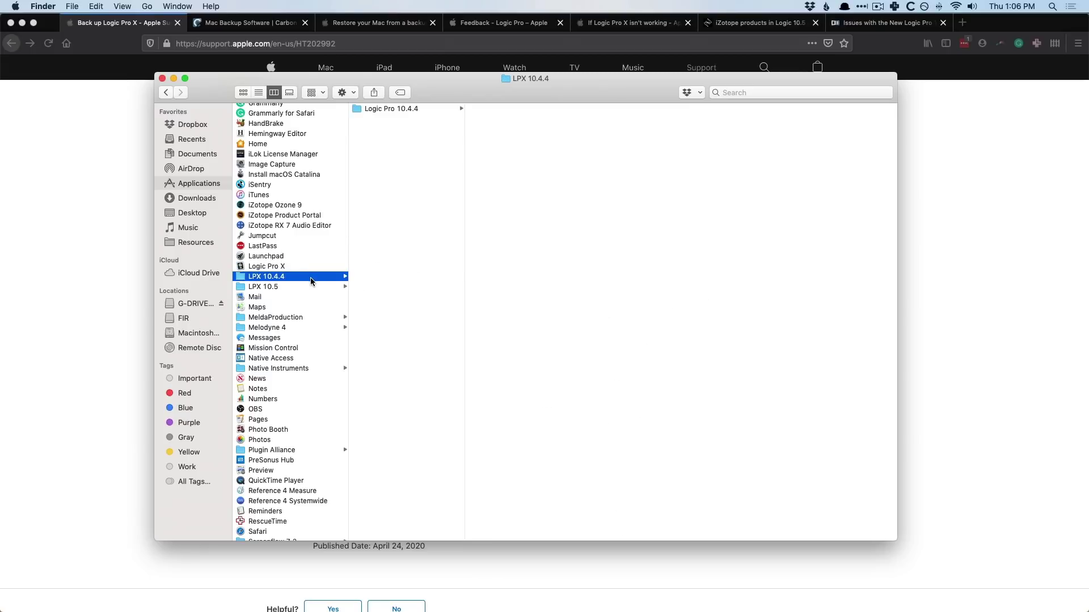
pyautogui.click(405, 109)
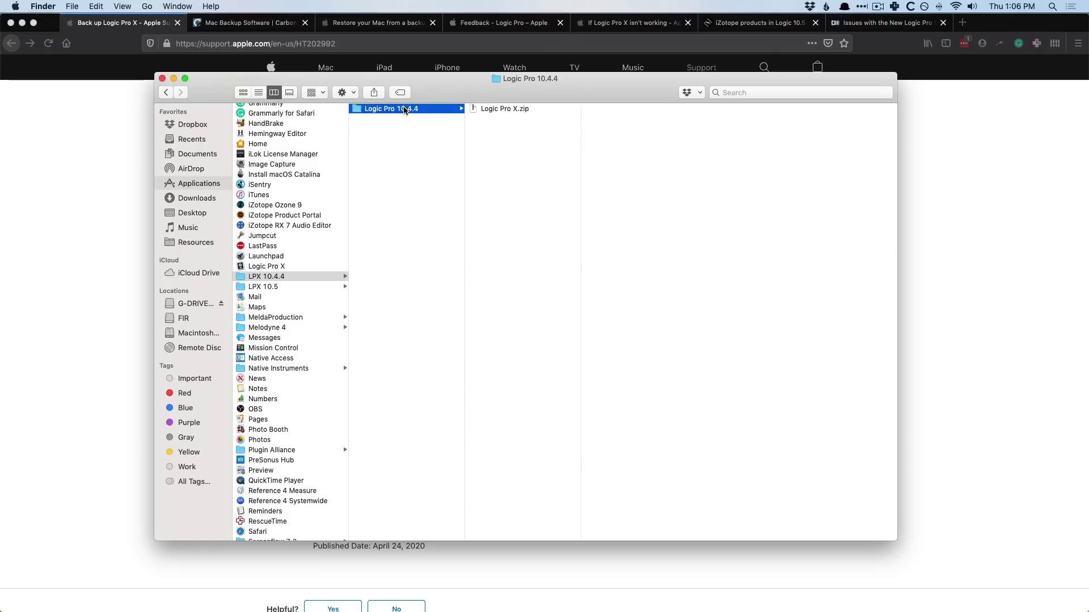
# Step: Compress the Logic Pro X app into Logic Pro X.zip using File > Compress
pyautogui.click(270, 267)
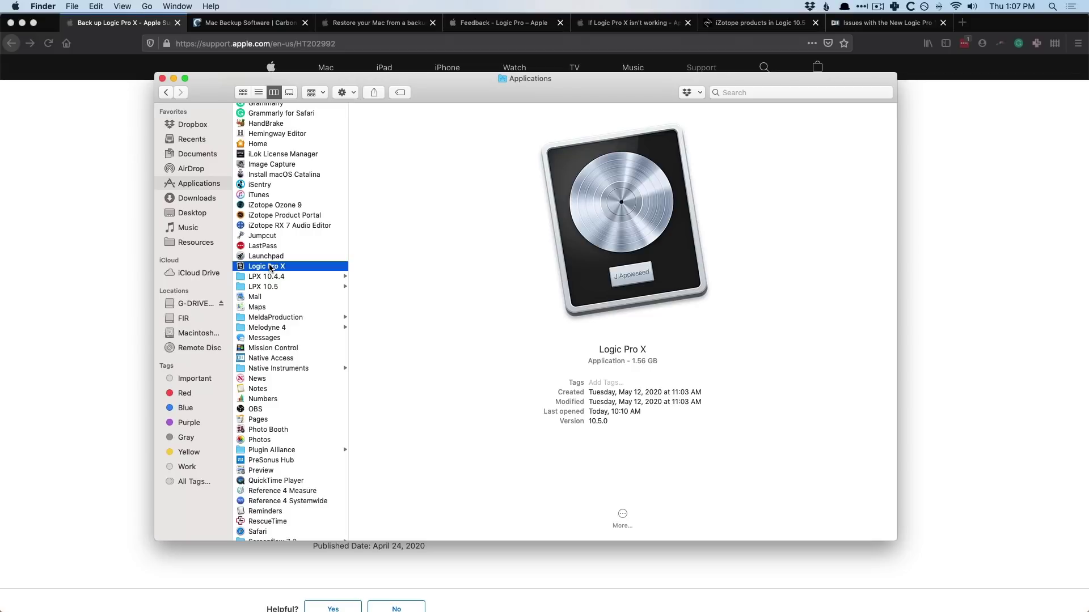
pyautogui.rightClick(270, 266)
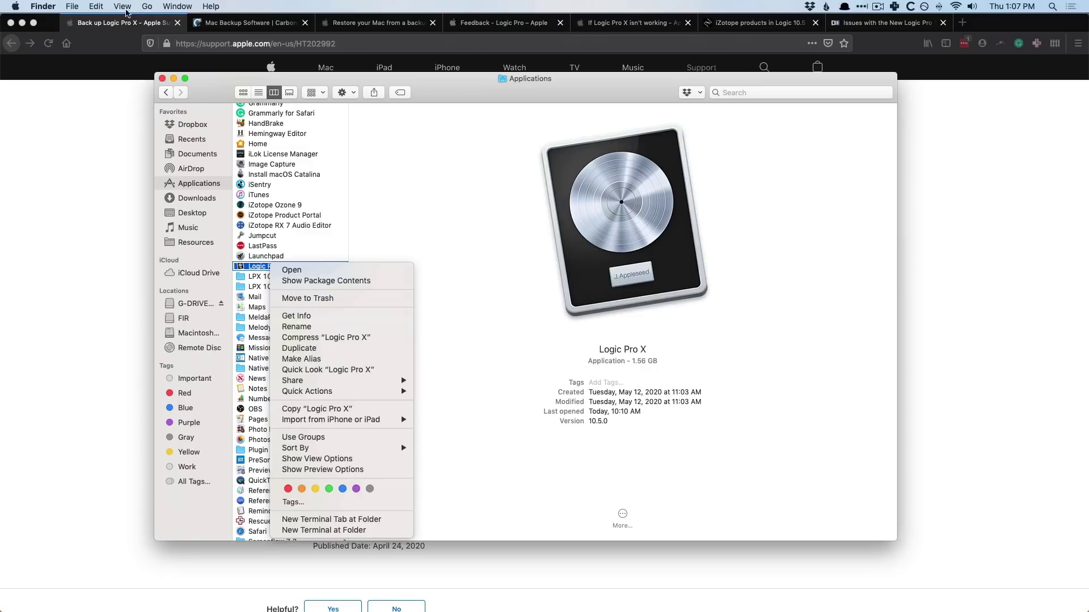
pyautogui.click(115, 6)
pyautogui.click(71, 7)
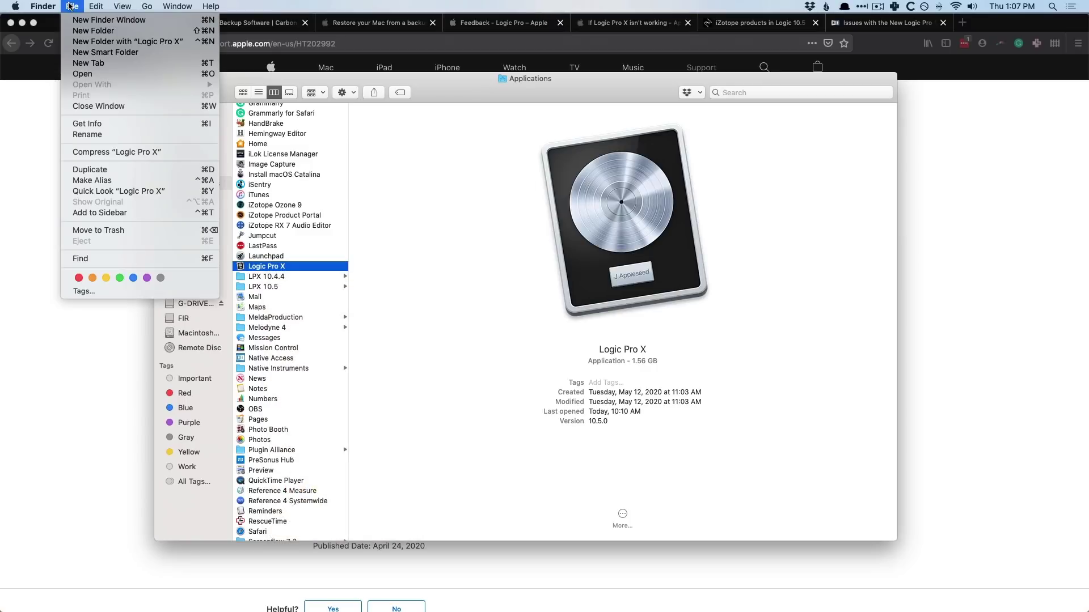
pyautogui.click(82, 152)
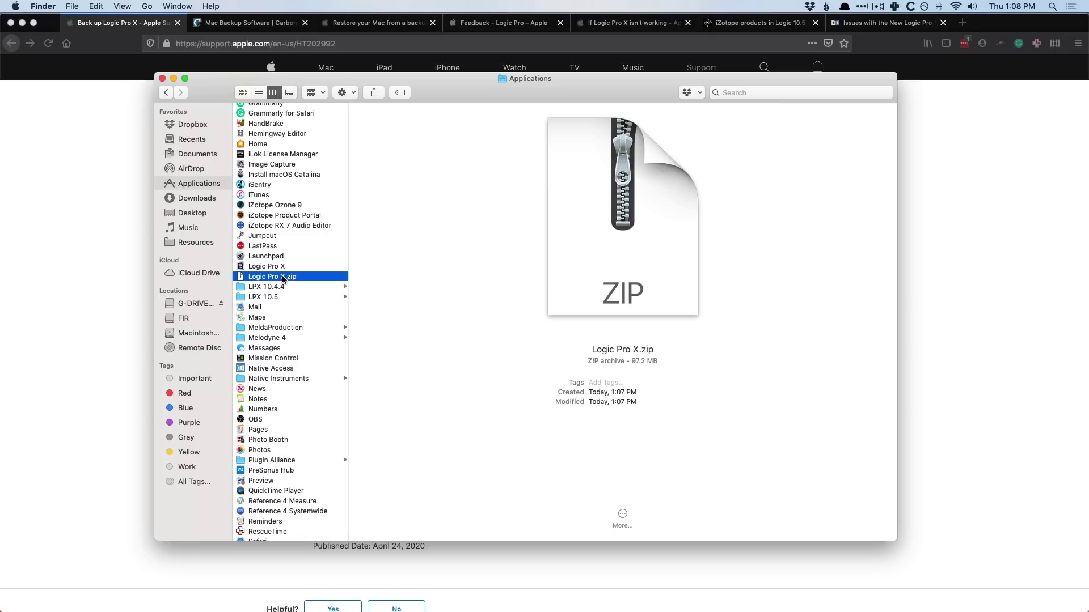
# Step: Move Logic Pro X.zip into LPX 10.5 and send the current Logic Pro X to the Trash
pyautogui.moveTo(288, 282); pyautogui.dragTo(450, 276)
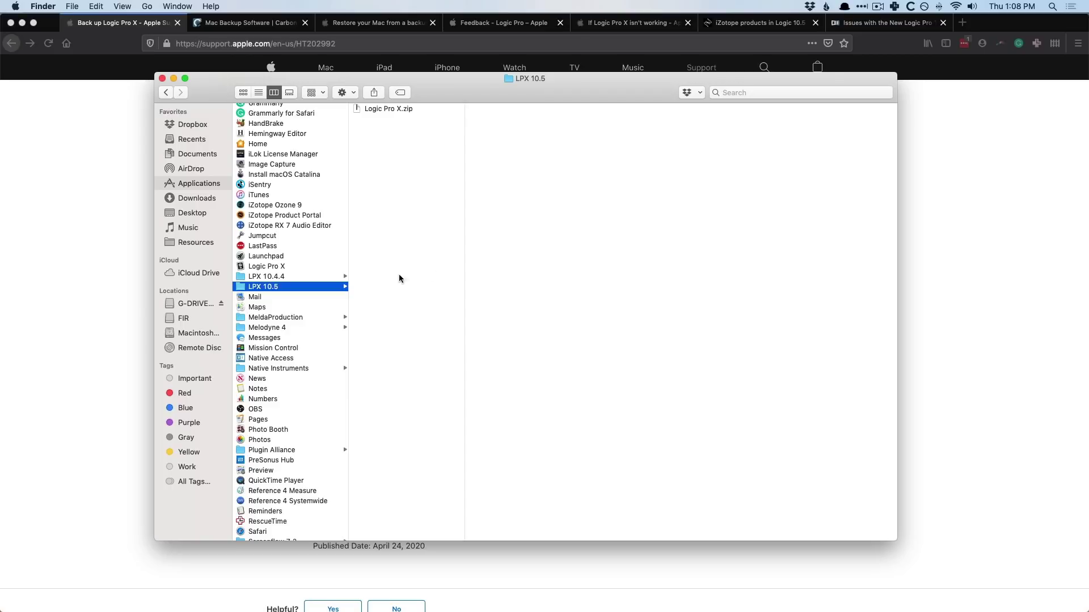
pyautogui.rightClick(274, 268)
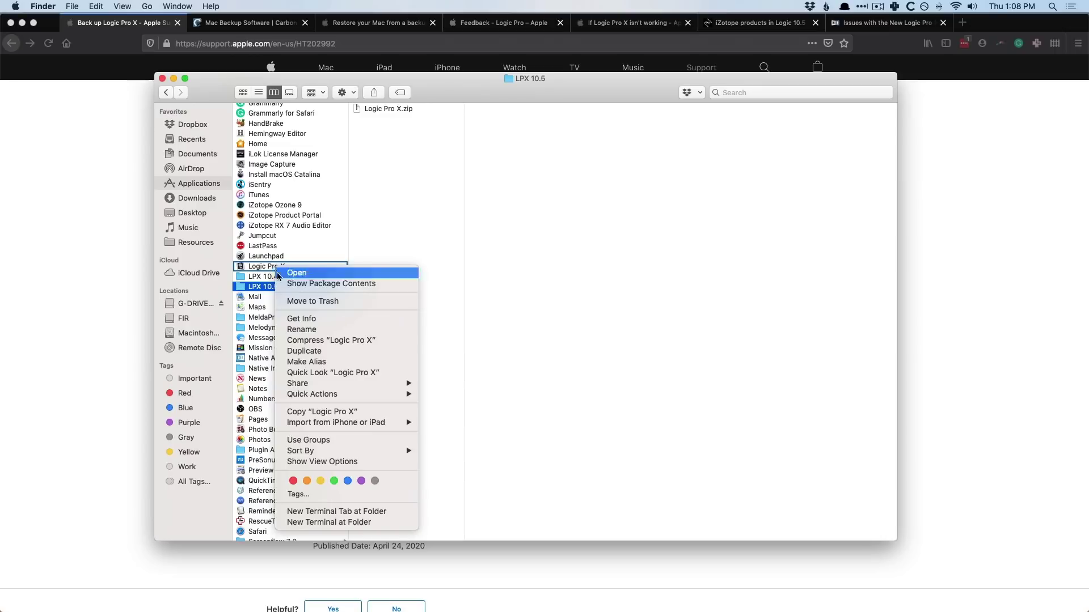
pyautogui.click(294, 302)
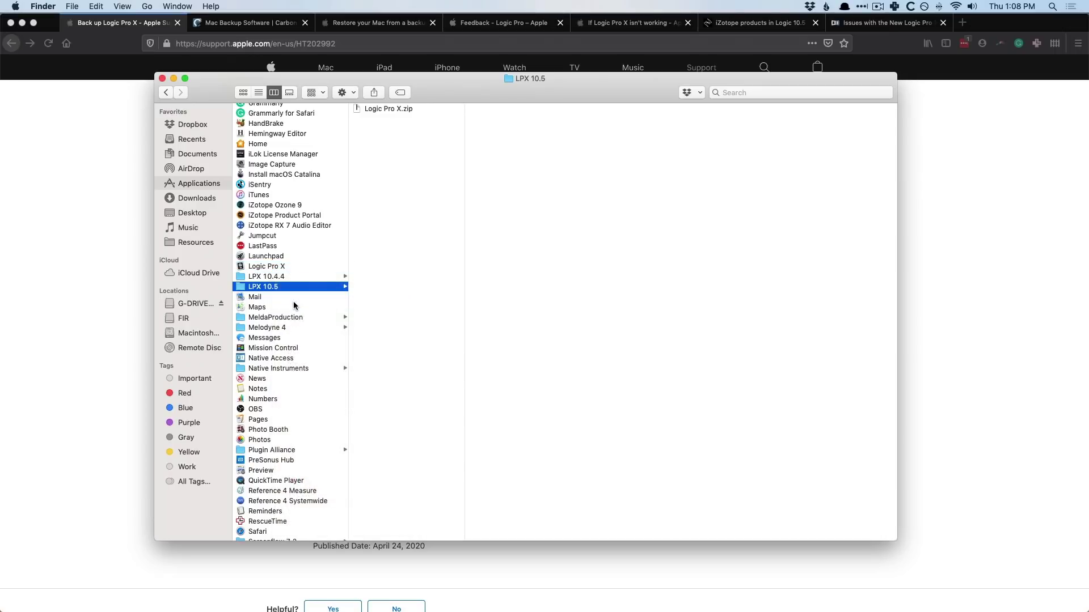
# Step: Expand the Logic Pro X.zip archive in LPX 10.4.4 > Logic Pro 10.4.4
pyautogui.click(298, 266)
pyautogui.click(377, 111)
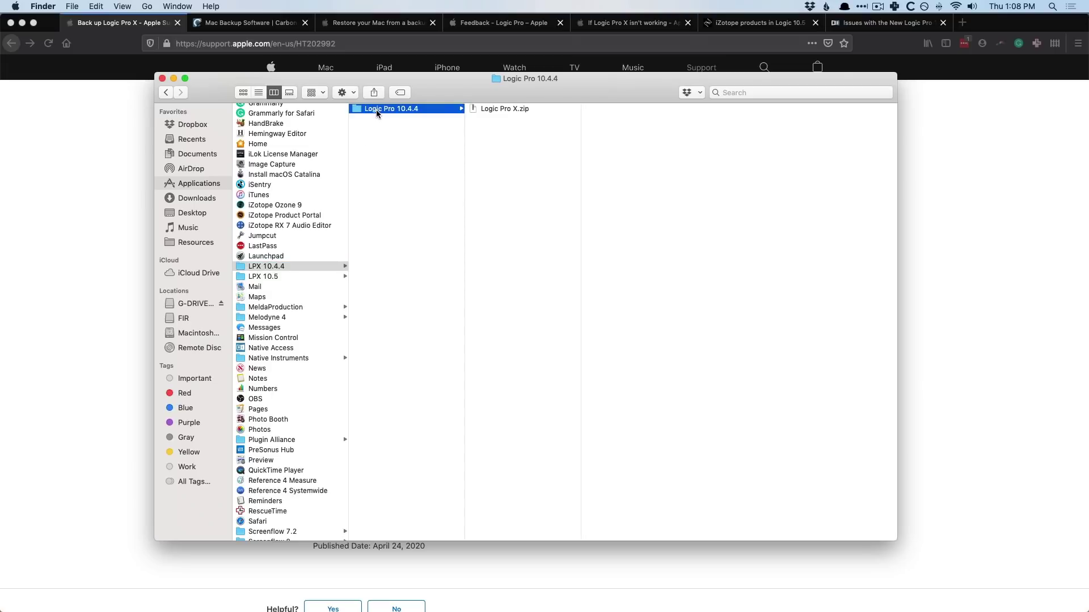
pyautogui.doubleClick(497, 110)
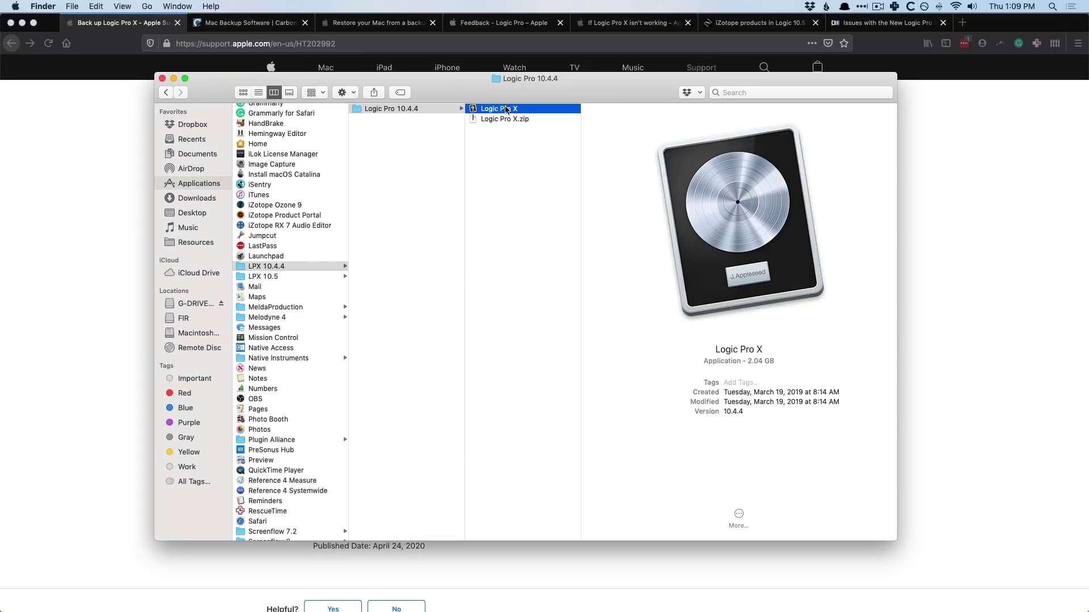
# Step: Copy the expanded Logic Pro X 10.4.4 from the backup folder into Applications
pyautogui.moveTo(508, 109); pyautogui.dragTo(308, 292)
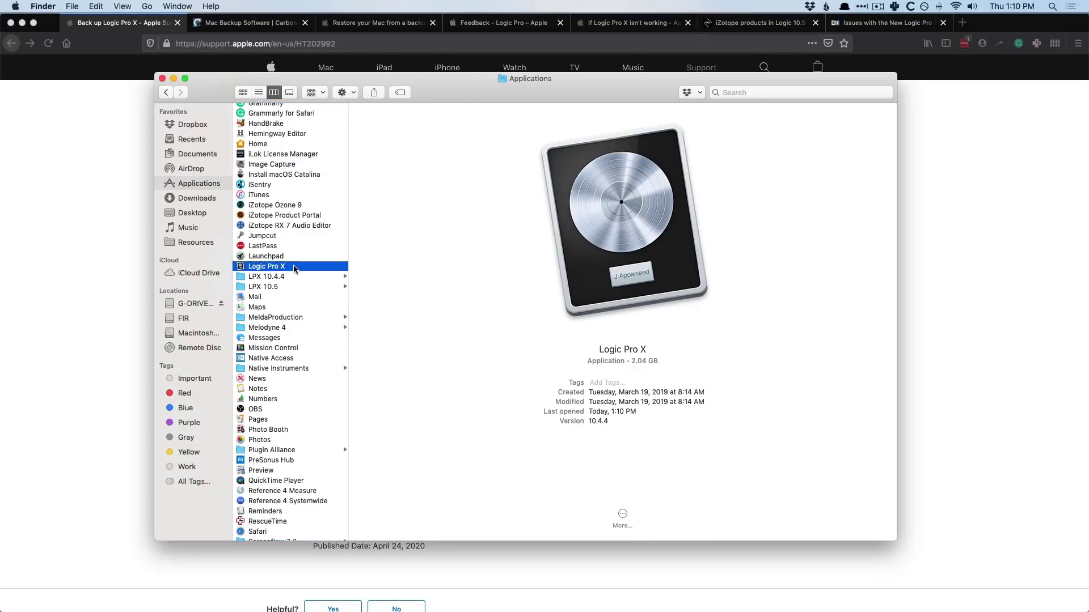
# Step: Launch the restored Logic Pro X 10.4.4 and dismiss the unavailable audio interface alert
pyautogui.doubleClick(293, 266)
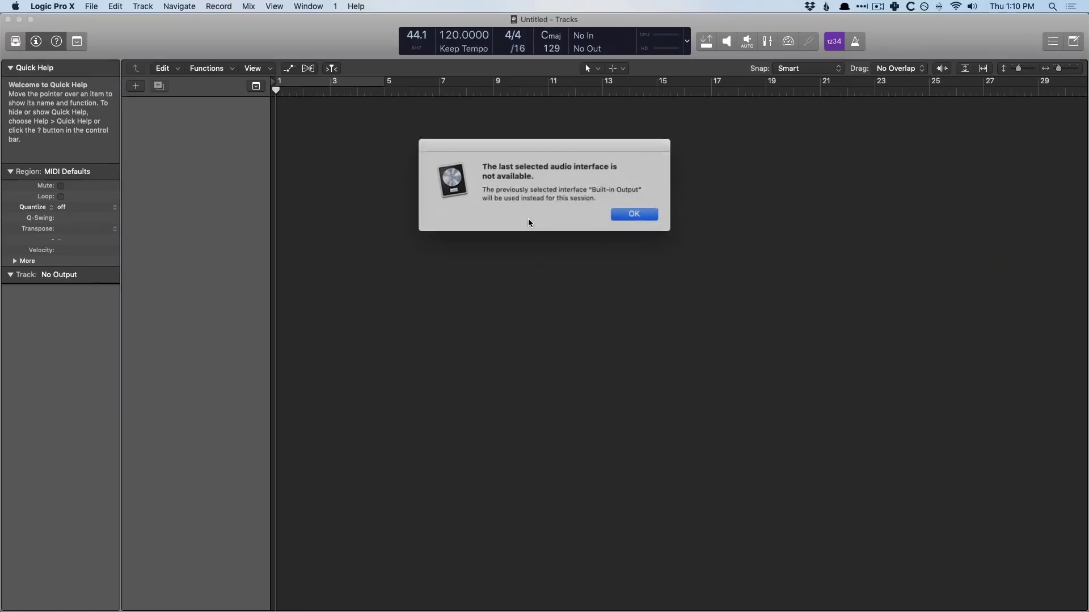
pyautogui.click(634, 212)
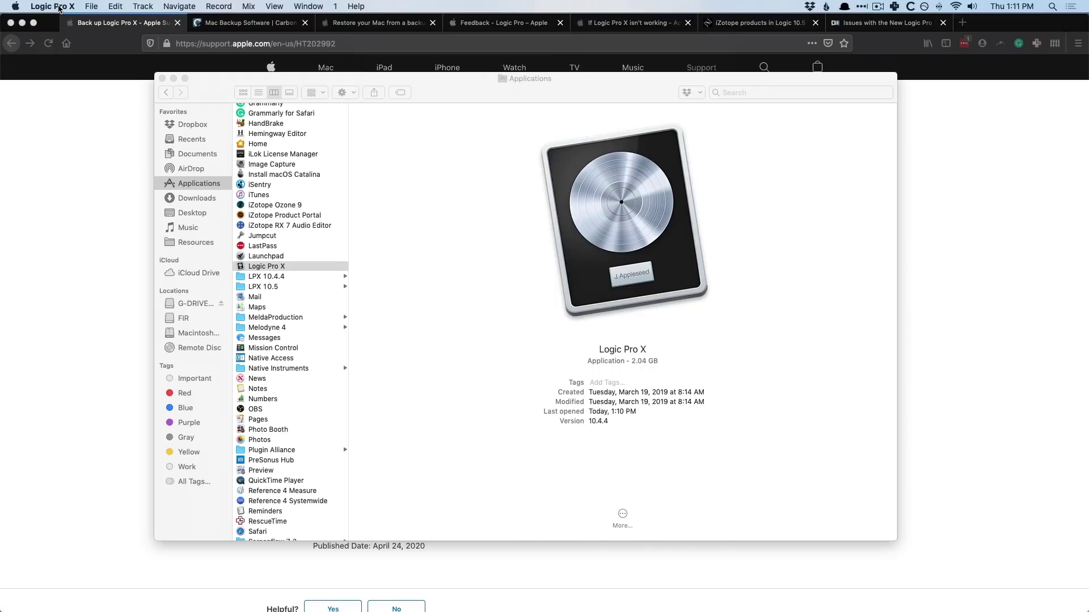
# Step: Glance at the Back up Logic Pro X article, then view Time Machine's details in Applications
pyautogui.click(67, 182)
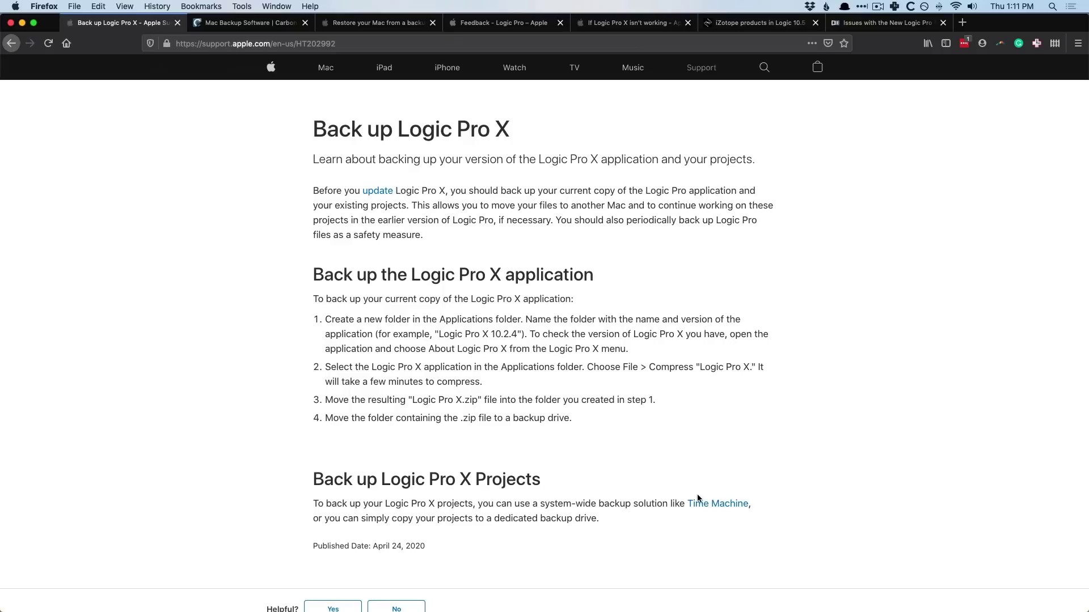
pyautogui.press('super+Tab')
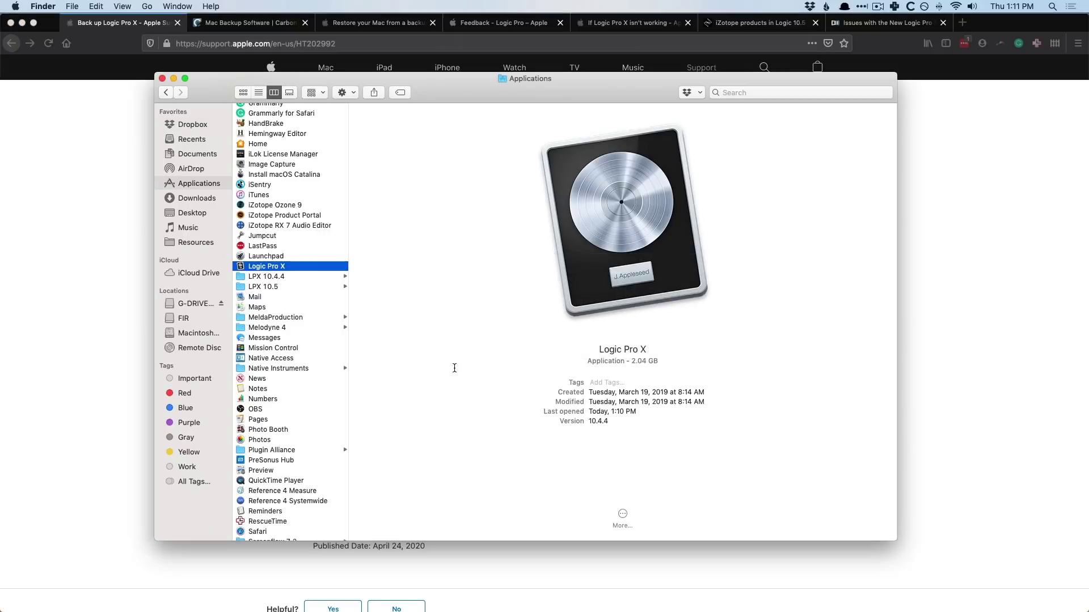
pyautogui.scroll(-5, 318, 348)
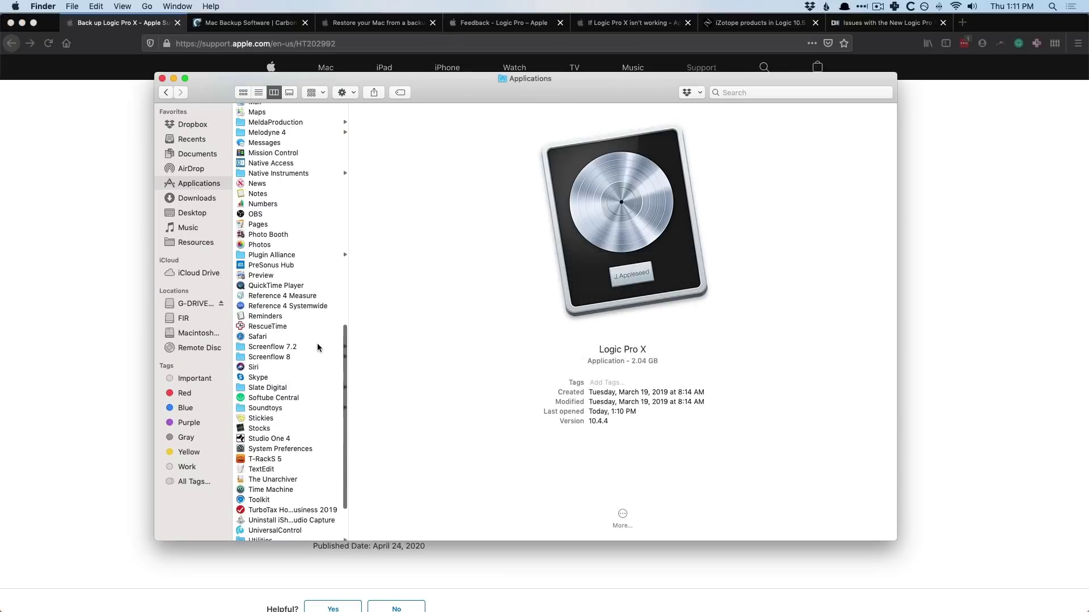
pyautogui.click(292, 490)
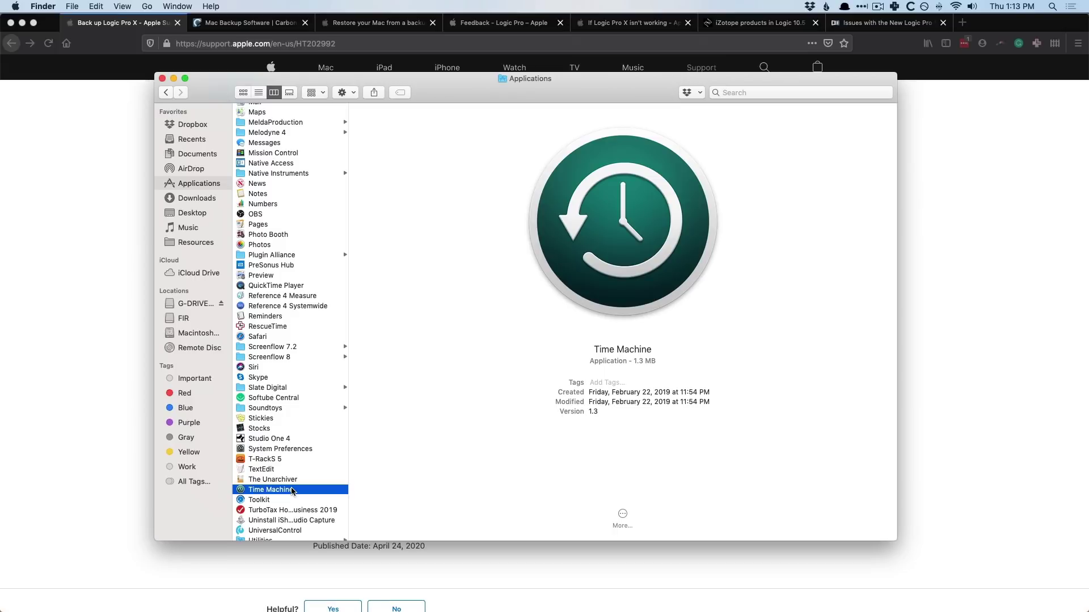
# Step: Switch to the 'Mac Backup Software | Carbon Copy Cloner' tab showing bombich.com
pyautogui.click(56, 102)
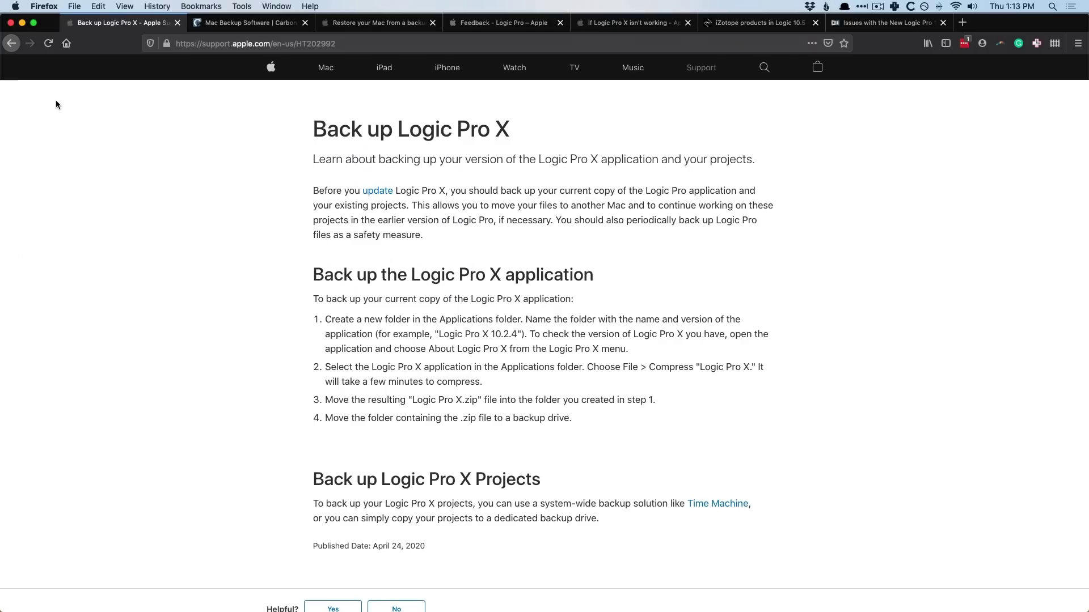
pyautogui.click(218, 25)
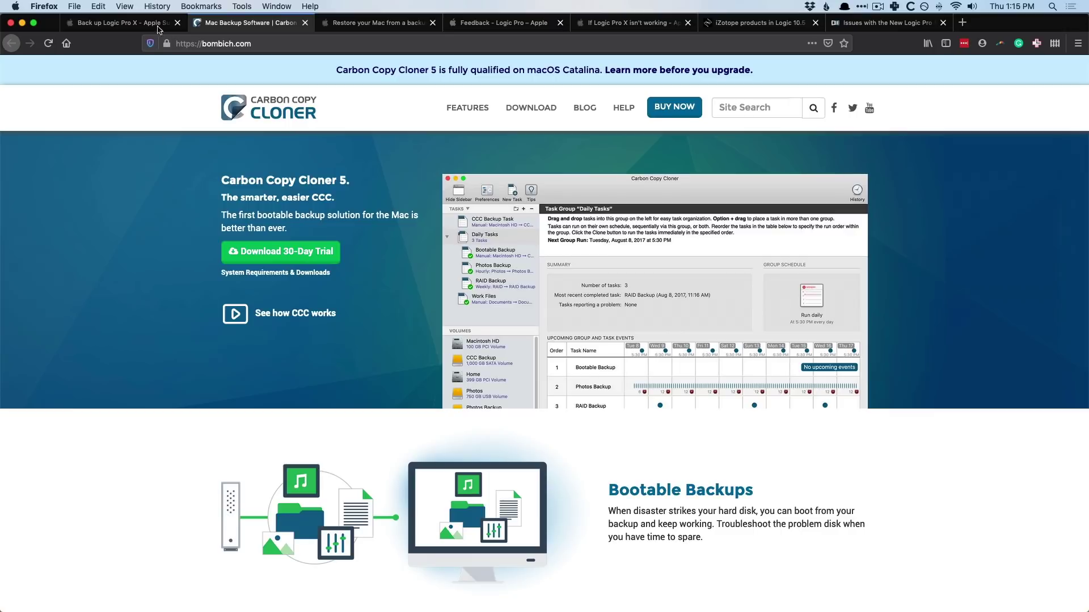
# Step: Open the 'Restore your Mac from a backup' tab and scroll through its Time Machine restore steps
pyautogui.click(374, 23)
pyautogui.scroll(-3, 361, 304)
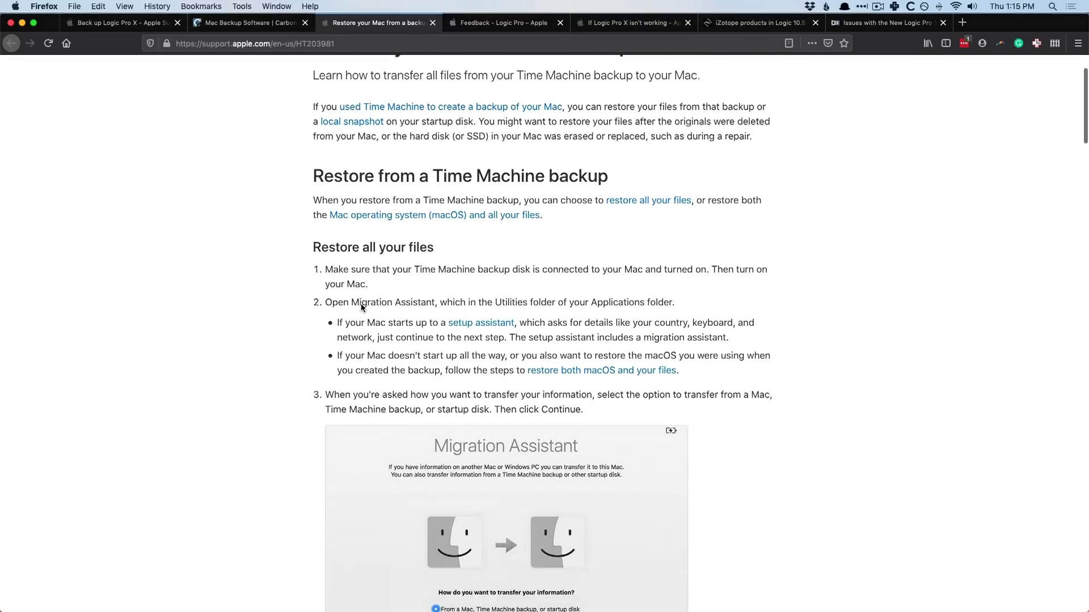
pyautogui.scroll(-10, 363, 304)
pyautogui.scroll(-10, 365, 303)
pyautogui.scroll(20, 374, 256)
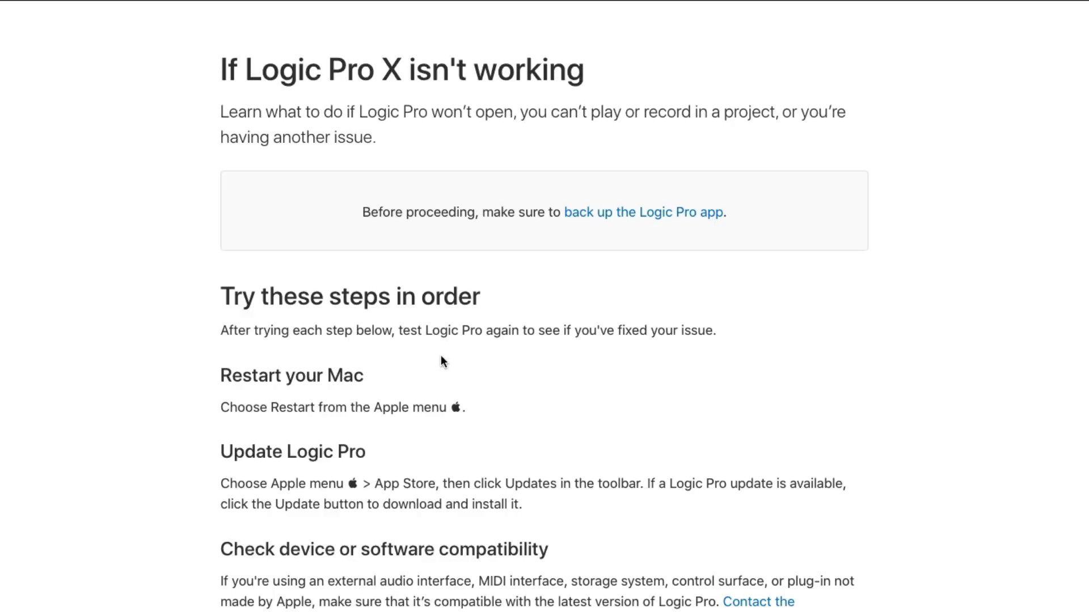
# Step: Scroll the 'If Logic Pro X isn't working' page down through Delete preferences to Reinstall Logic Pro
pyautogui.scroll(-5, 441, 358)
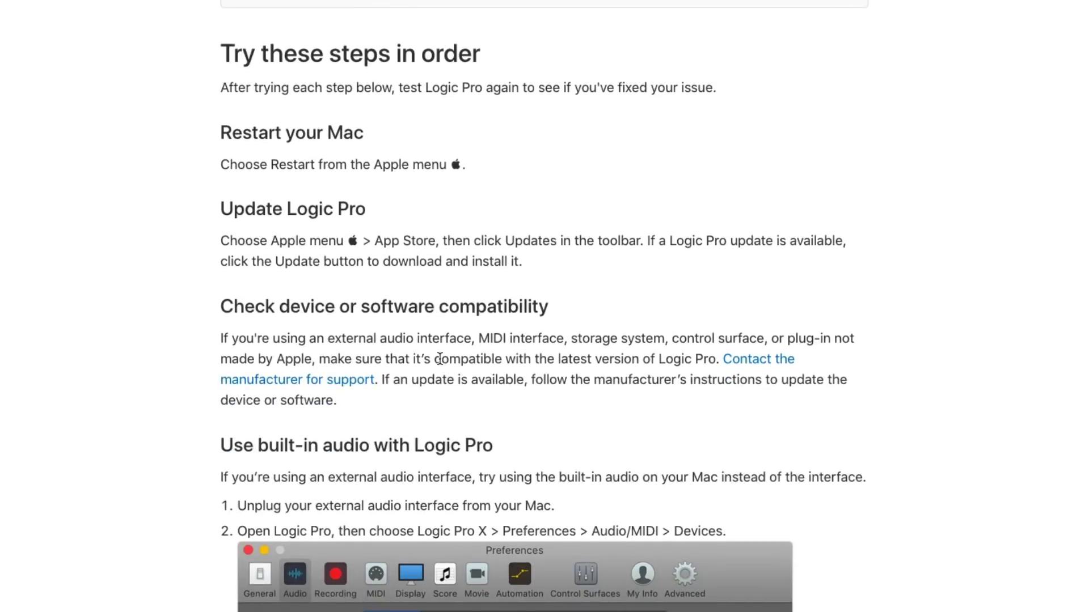
pyautogui.scroll(-2, 441, 357)
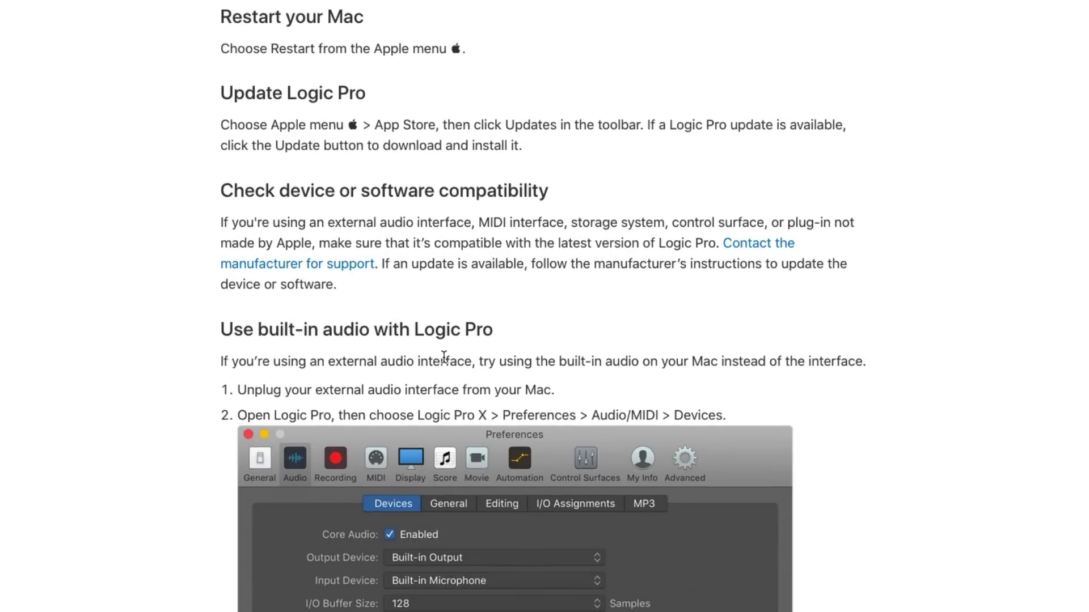
pyautogui.scroll(-3, 444, 357)
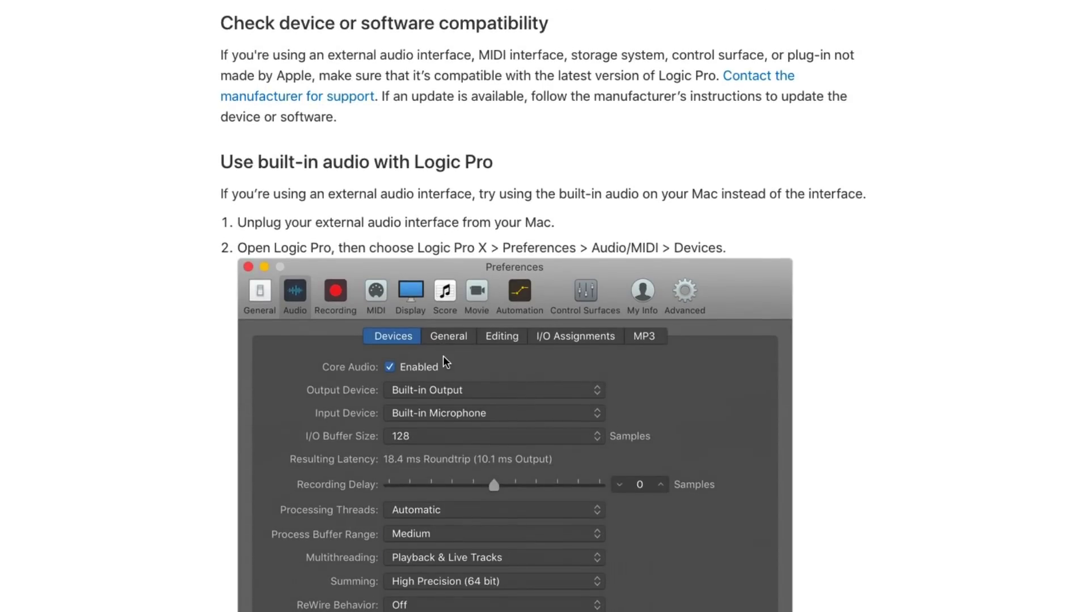
pyautogui.scroll(-20, 447, 366)
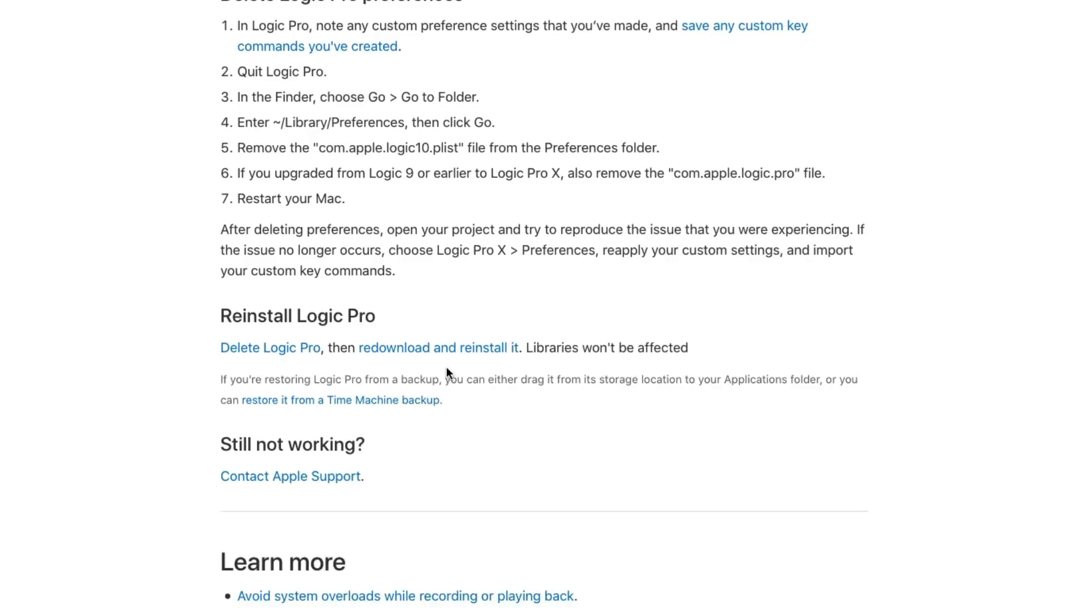
pyautogui.scroll(1, 319, 171)
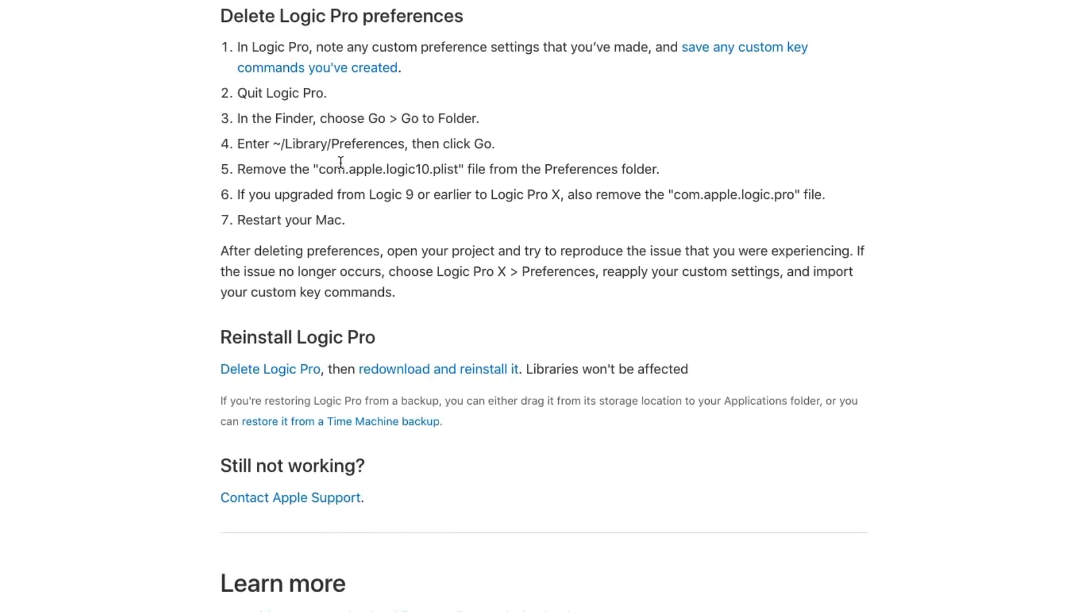
pyautogui.scroll(-1, 369, 375)
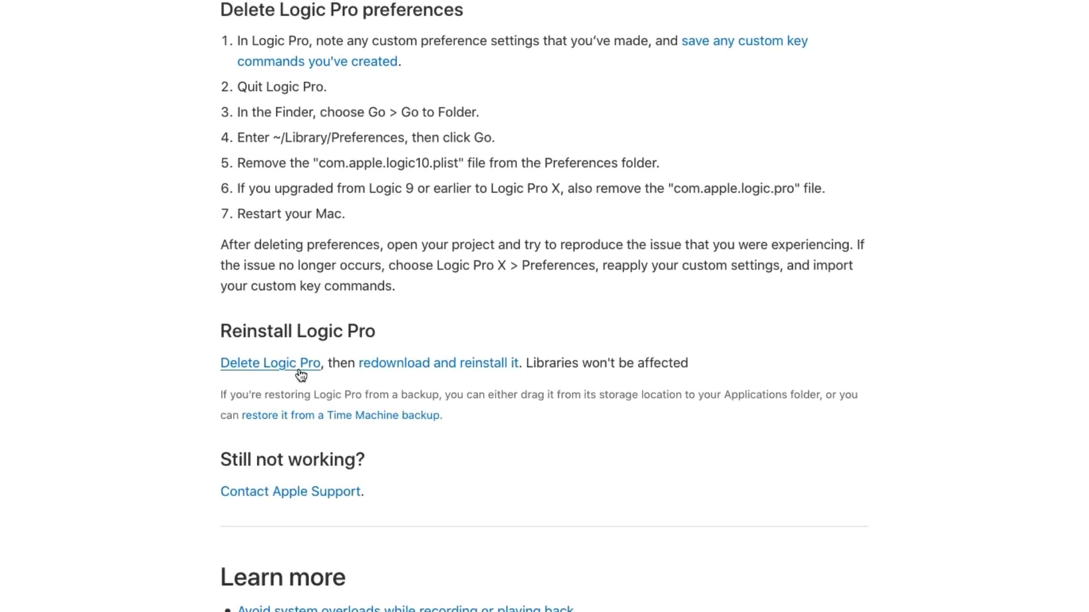
pyautogui.scroll(-1, 295, 373)
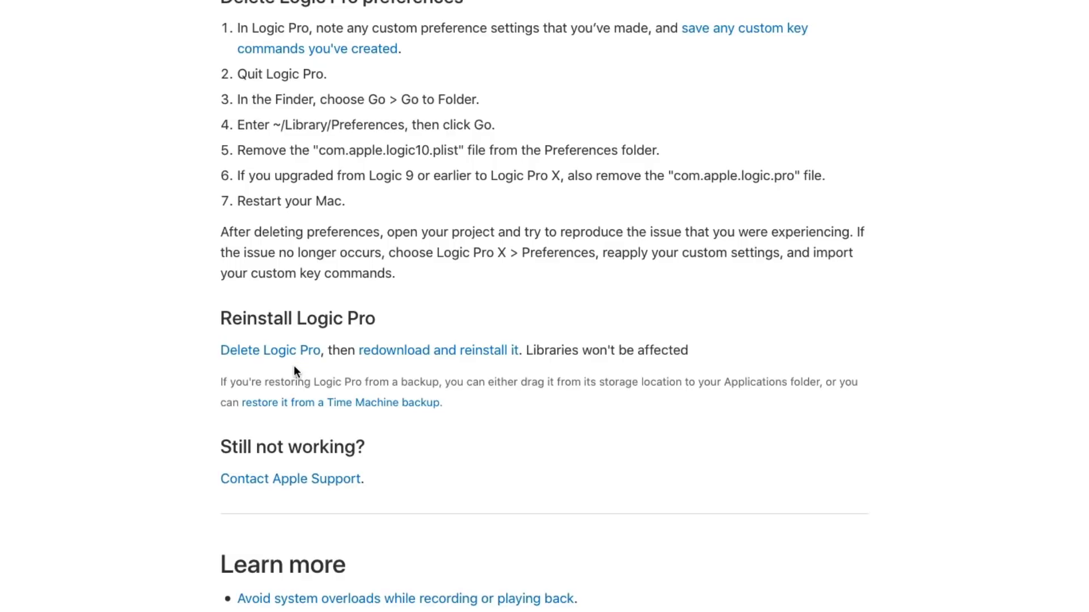
# Step: Switch to the 'Feedback - Logic Pro – Apple' tab
pyautogui.click(502, 22)
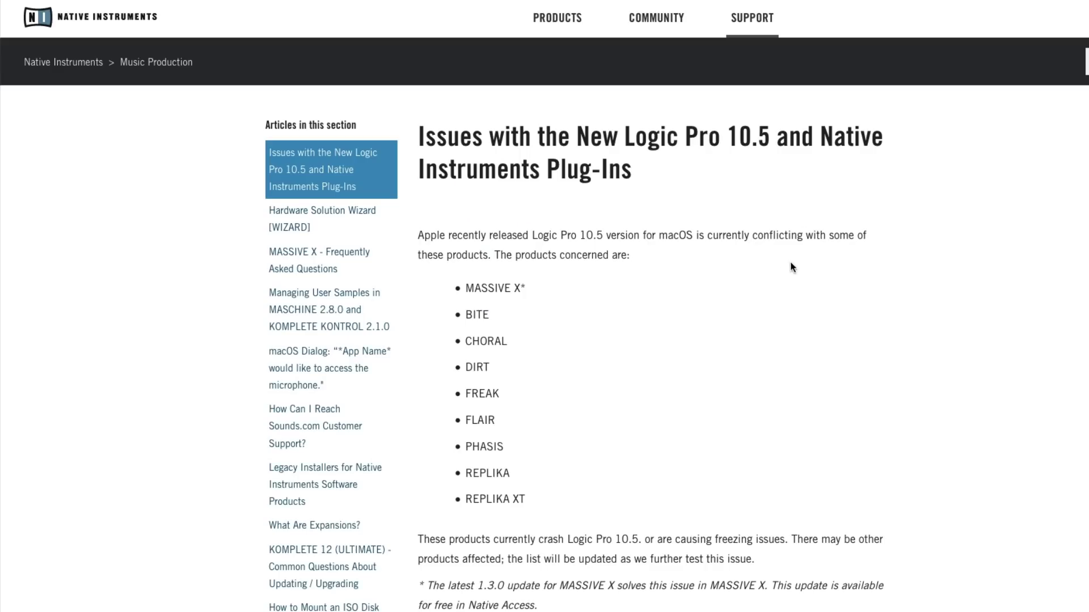
# Step: Scroll the Native Instruments article down to the nine affected plug-ins, MASSIVE X to REPLIKA XT
pyautogui.scroll(-1, 782, 275)
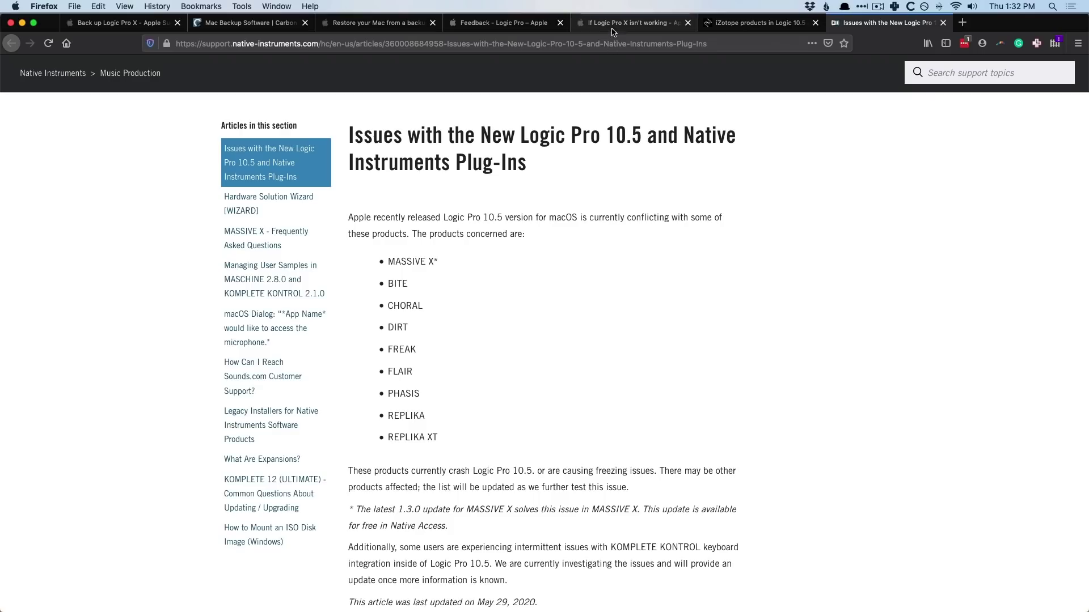
# Step: Go back to the 'If Logic Pro X isn't working' article and scroll down to its end
pyautogui.click(613, 25)
pyautogui.scroll(20, 607, 144)
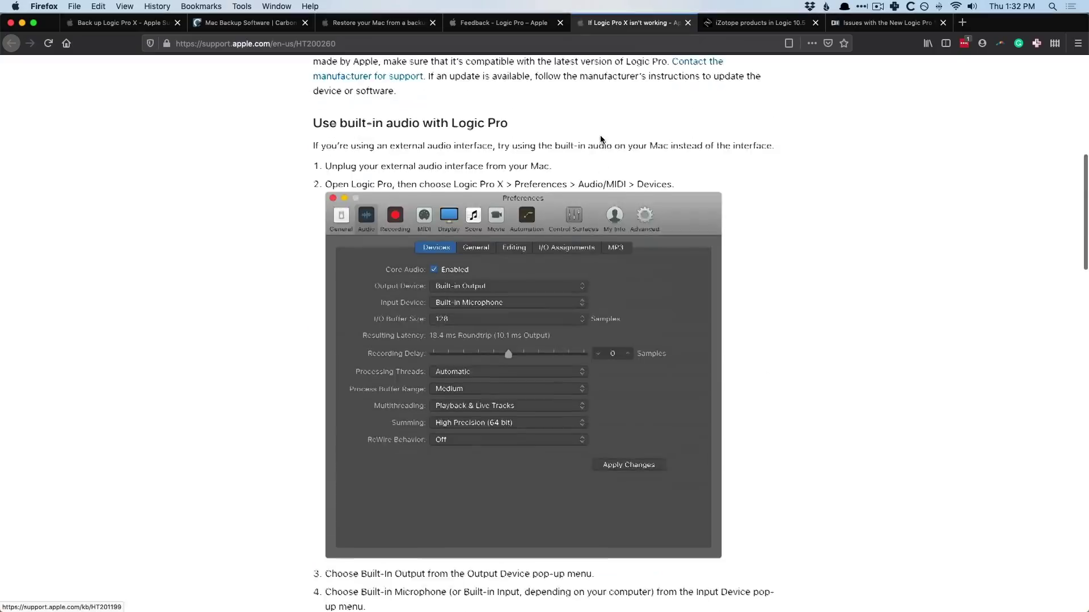
pyautogui.scroll(-20, 601, 140)
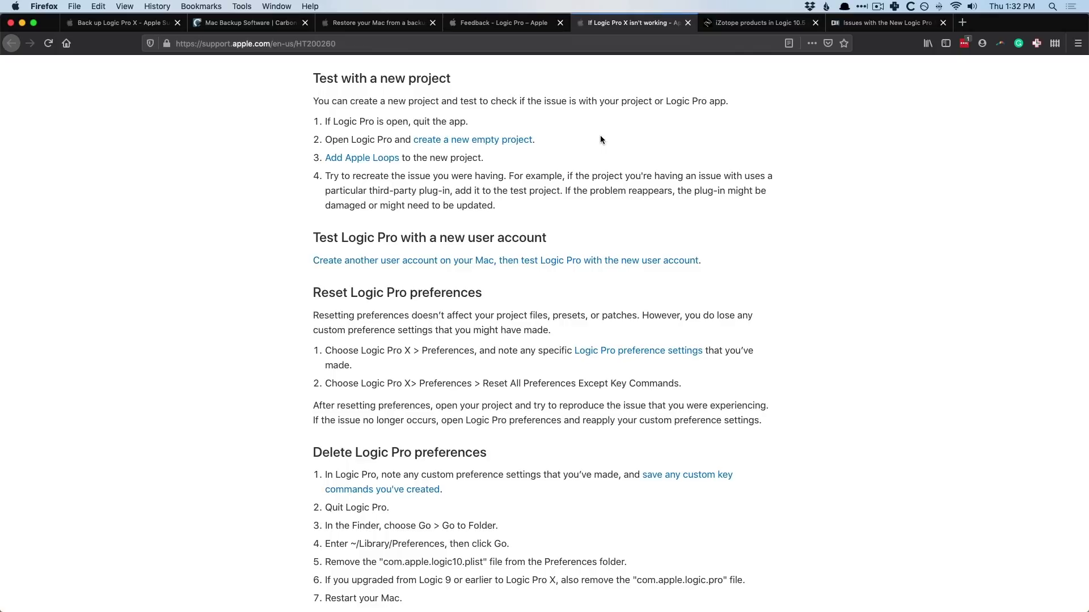
pyautogui.scroll(-5, 598, 151)
pyautogui.scroll(-10, 596, 152)
pyautogui.scroll(-3, 596, 148)
# Step: Open the Contact Apple Support page, then return to the Logic Pro X feedback form
pyautogui.click(375, 290)
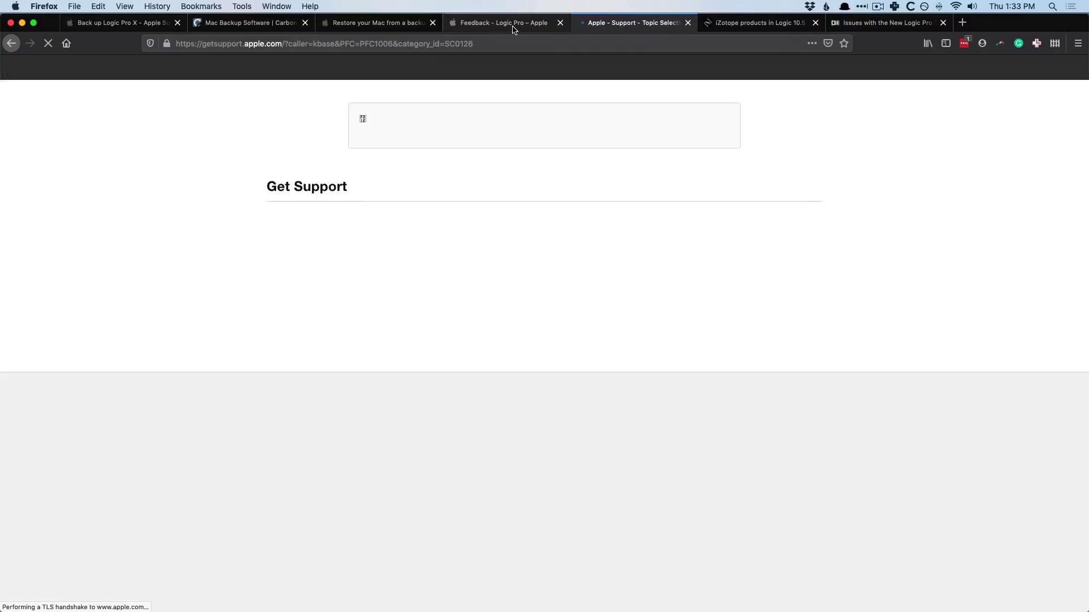
pyautogui.click(511, 24)
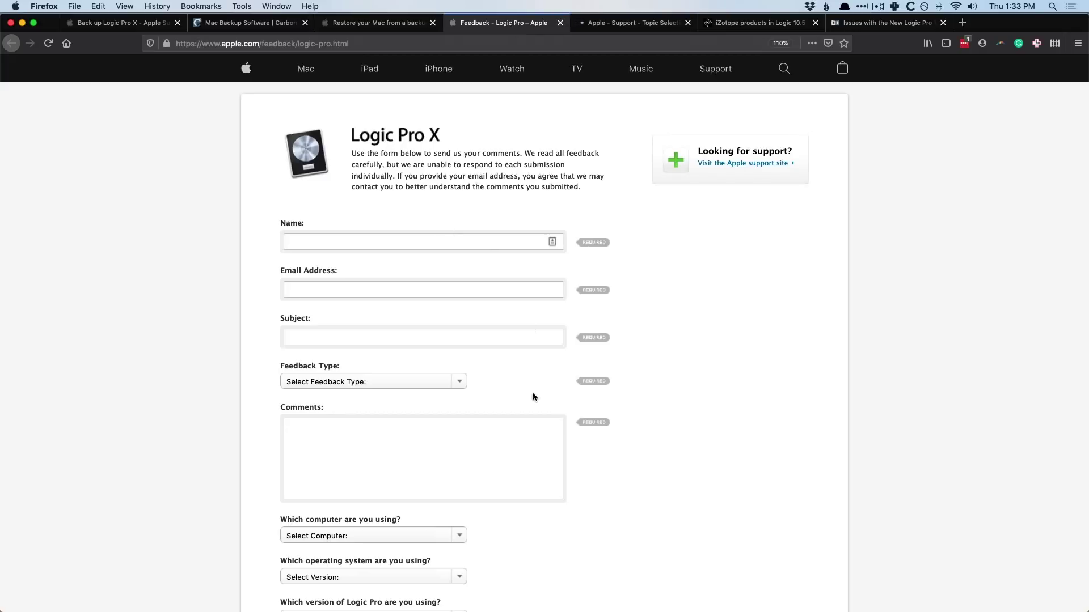